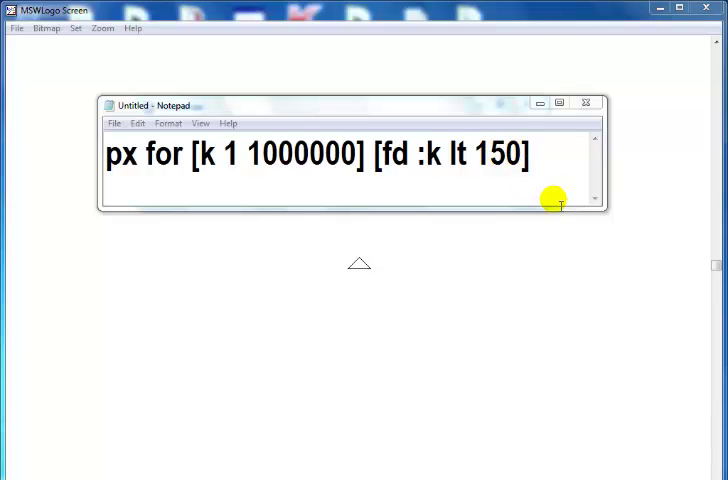
Minimize Notepad, let the px loop draw its star, then Reset the canvas.
{"action": "left_click", "coordinate": [539, 104]}
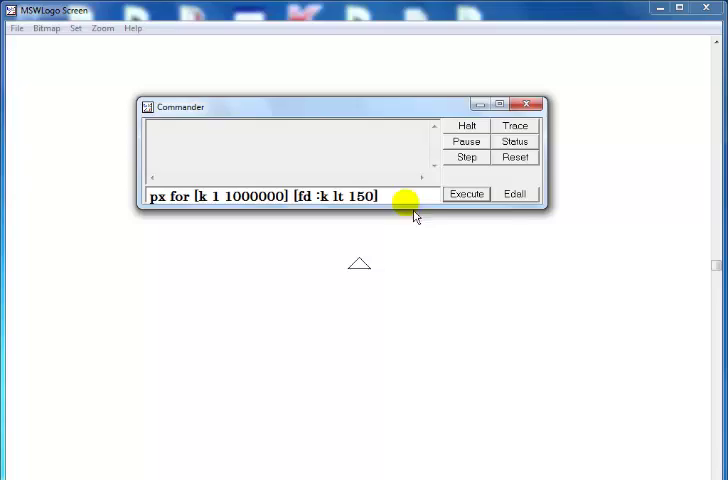
{"action": "left_click", "coordinate": [480, 104]}
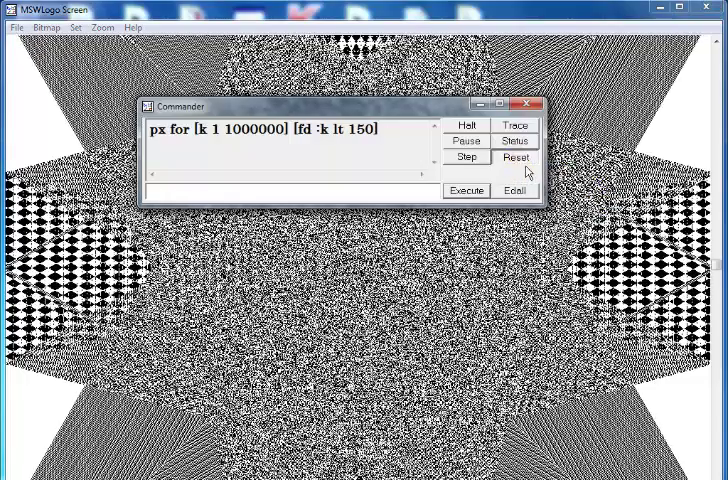
{"action": "left_click", "coordinate": [525, 168]}
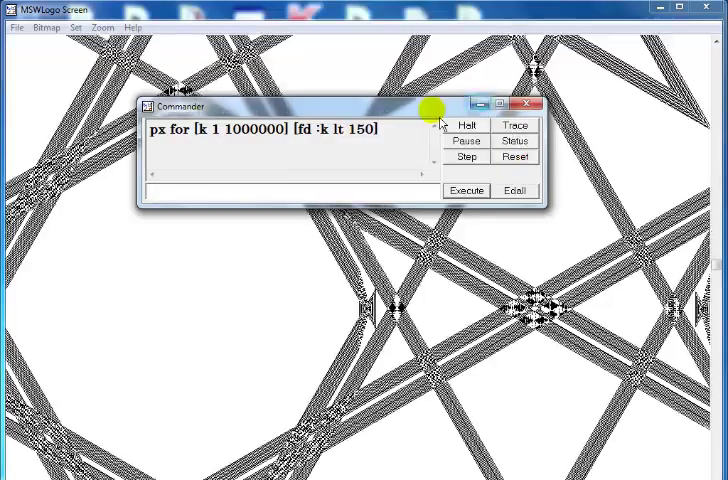
Move the Commander window below the drawing and resize it to show the whole command.
{"action": "left_click_drag", "start_coordinate": [435, 110], "coordinate": [520, 386]}
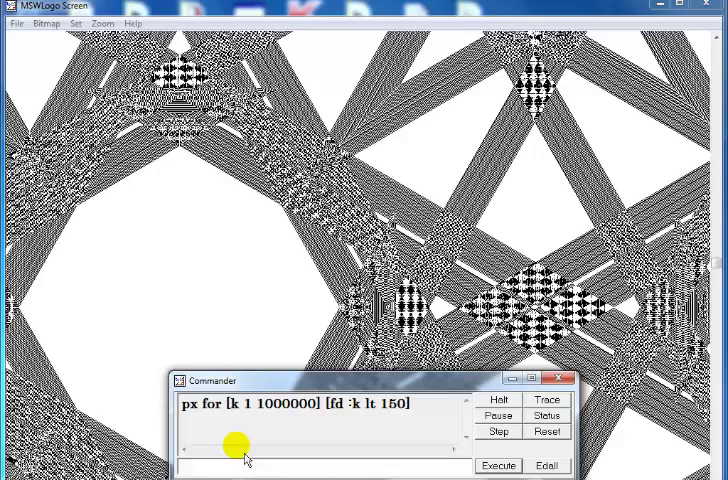
{"action": "mouse_move", "coordinate": [172, 447]}
{"action": "left_mouse_down"}
{"action": "mouse_move", "coordinate": [378, 455]}
{"action": "mouse_move", "coordinate": [354, 431]}
{"action": "mouse_move", "coordinate": [168, 431]}
{"action": "left_mouse_up"}
{"action": "left_click", "coordinate": [381, 430]}
Copy the px for-loop into the input line, Reset the canvas, and select 'px'.
{"action": "left_click", "coordinate": [351, 404]}
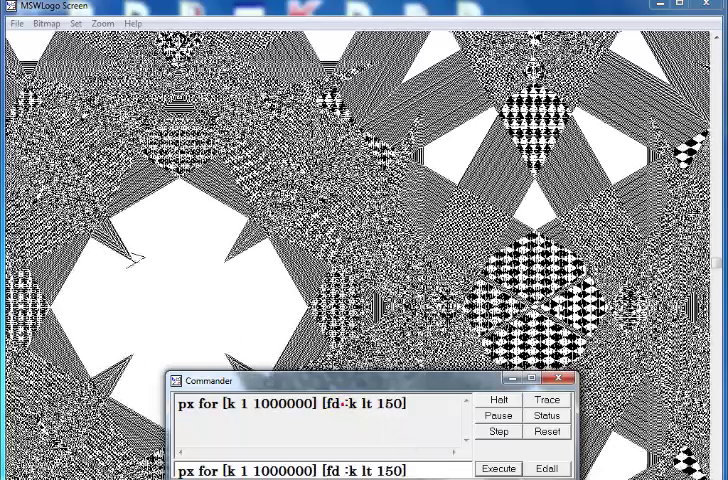
{"action": "left_click", "coordinate": [548, 434]}
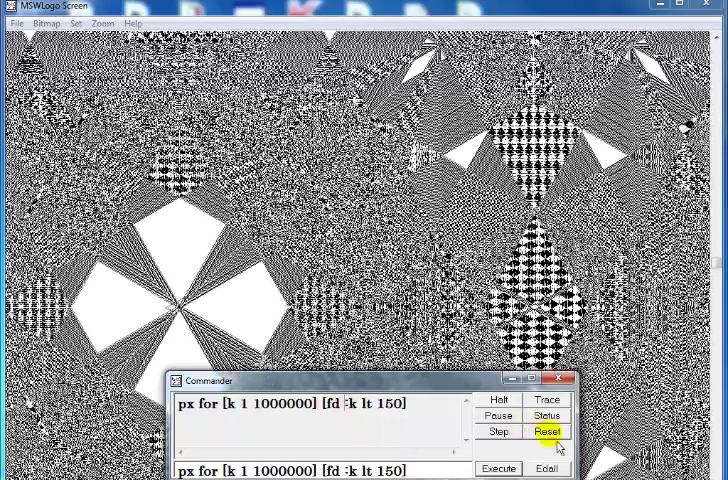
{"action": "left_click", "coordinate": [296, 470]}
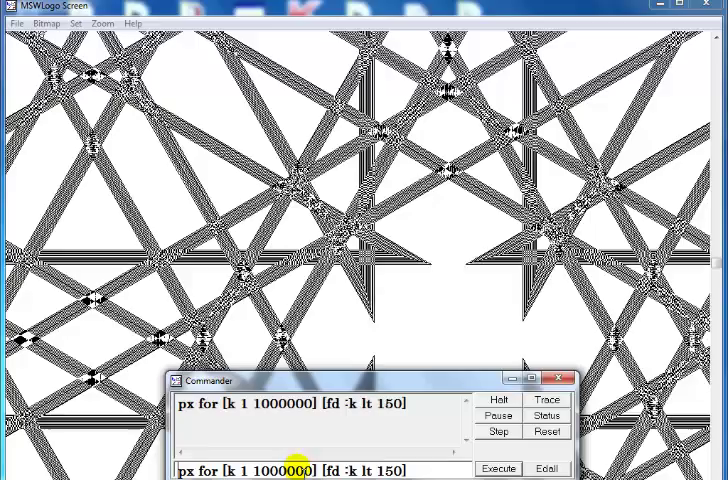
{"action": "left_click_drag", "start_coordinate": [191, 407], "coordinate": [183, 410]}
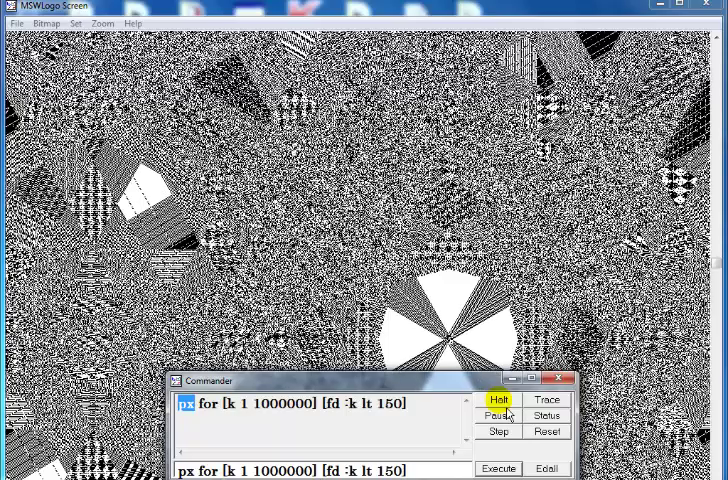
Halt the running loop, Reset the canvas, and re-execute the px for-loop.
{"action": "left_click", "coordinate": [505, 407]}
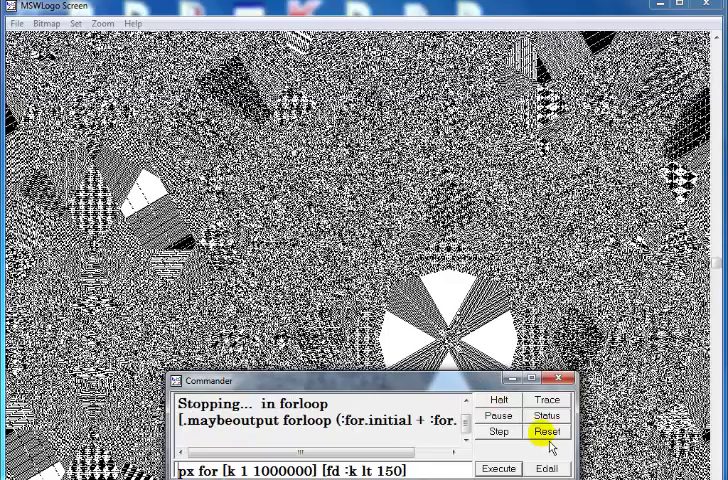
{"action": "left_click", "coordinate": [548, 435]}
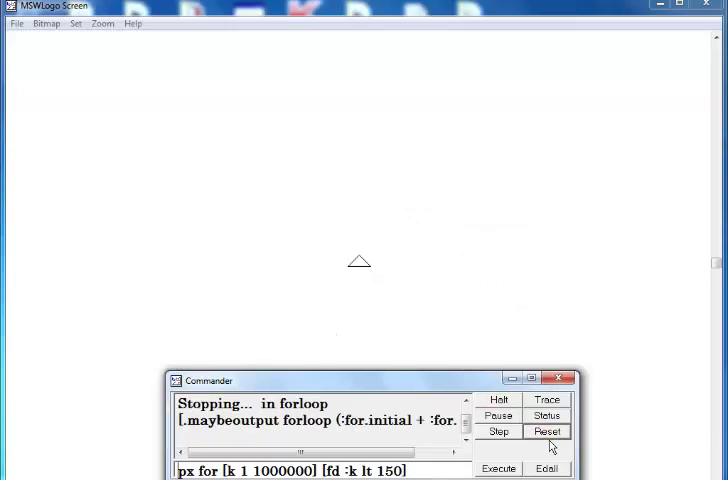
{"action": "left_click", "coordinate": [497, 468]}
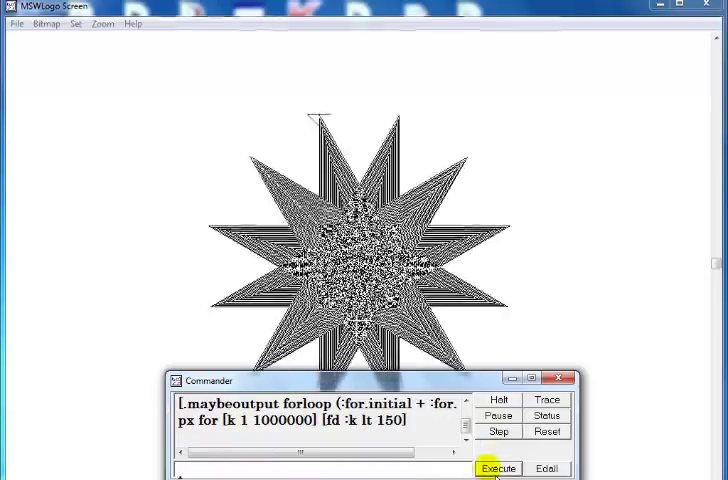